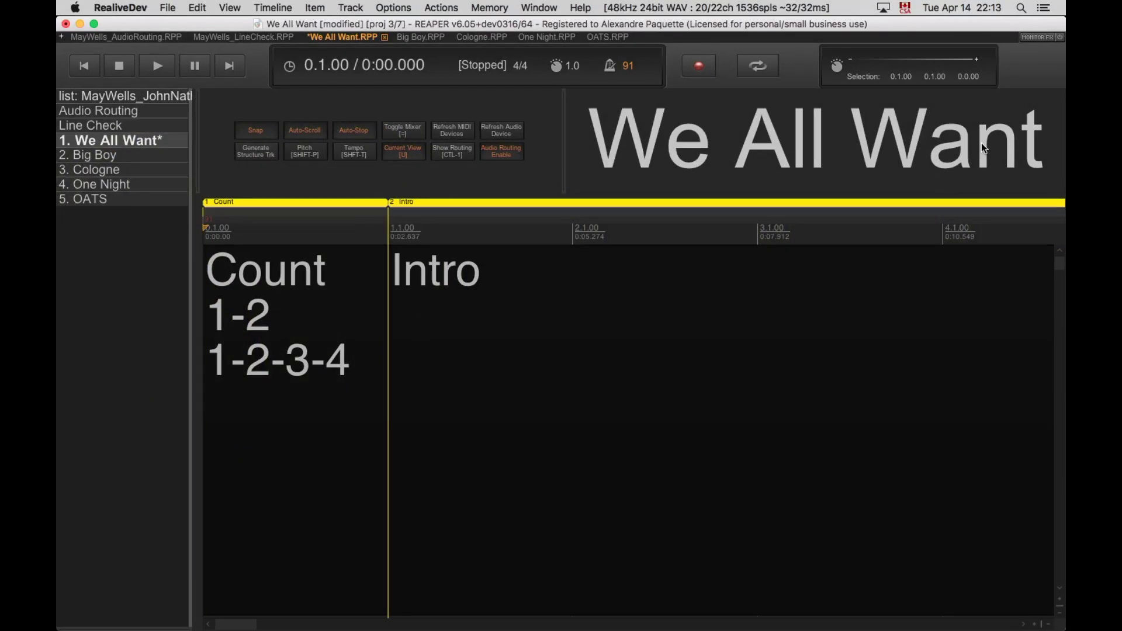
# Start playback of We All Want and switch to the full track view and back to the live view.
pyautogui.press('space')
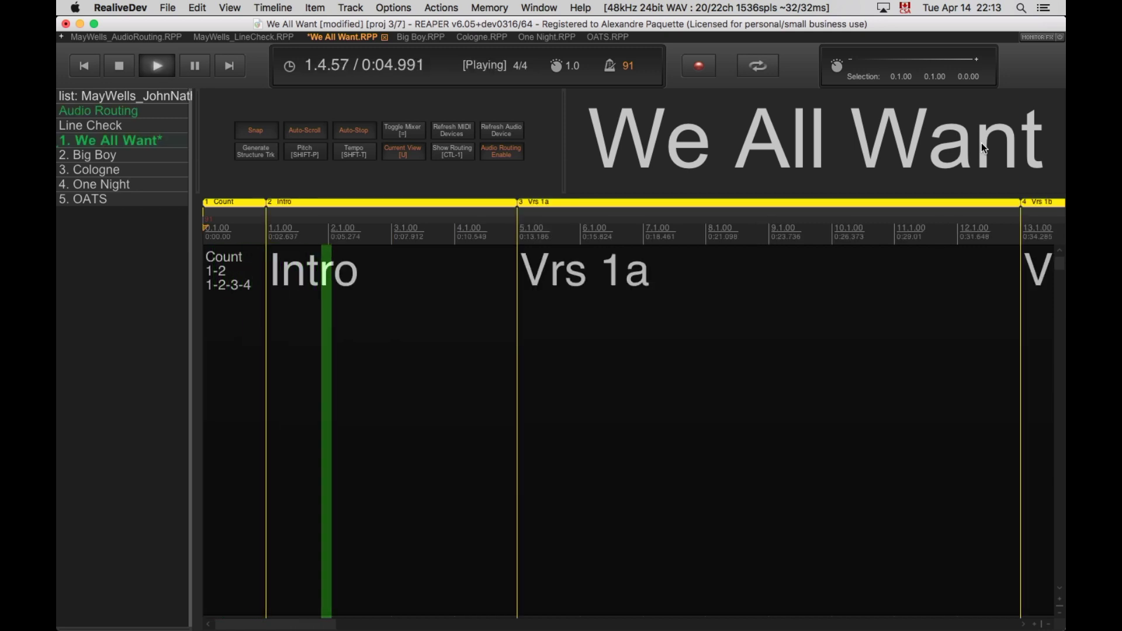
pyautogui.press('u')
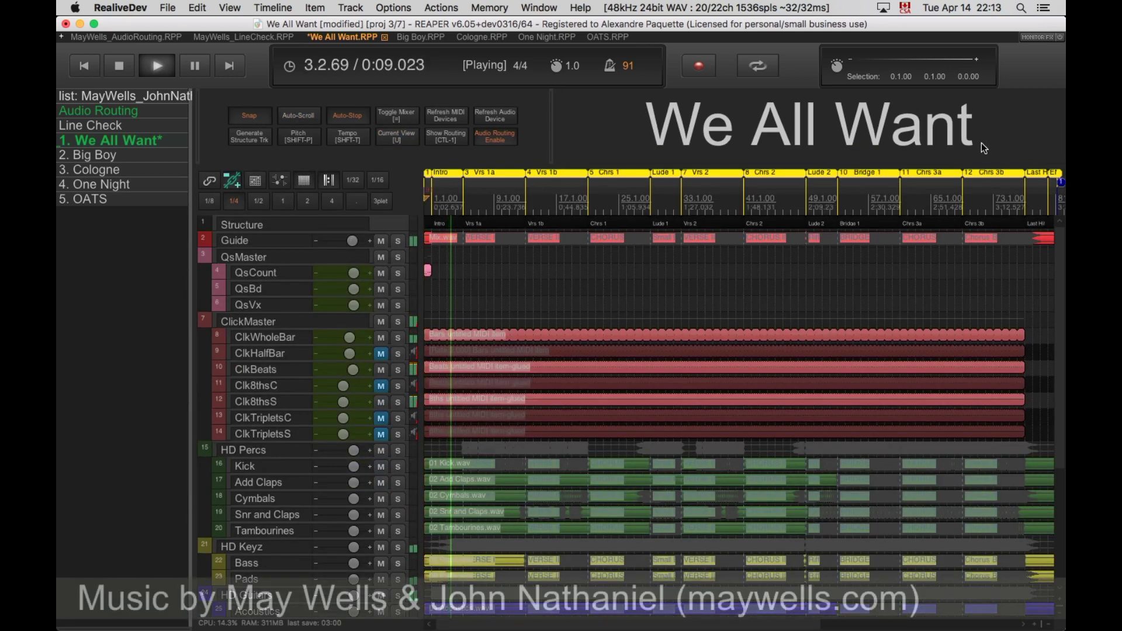
pyautogui.press('u')
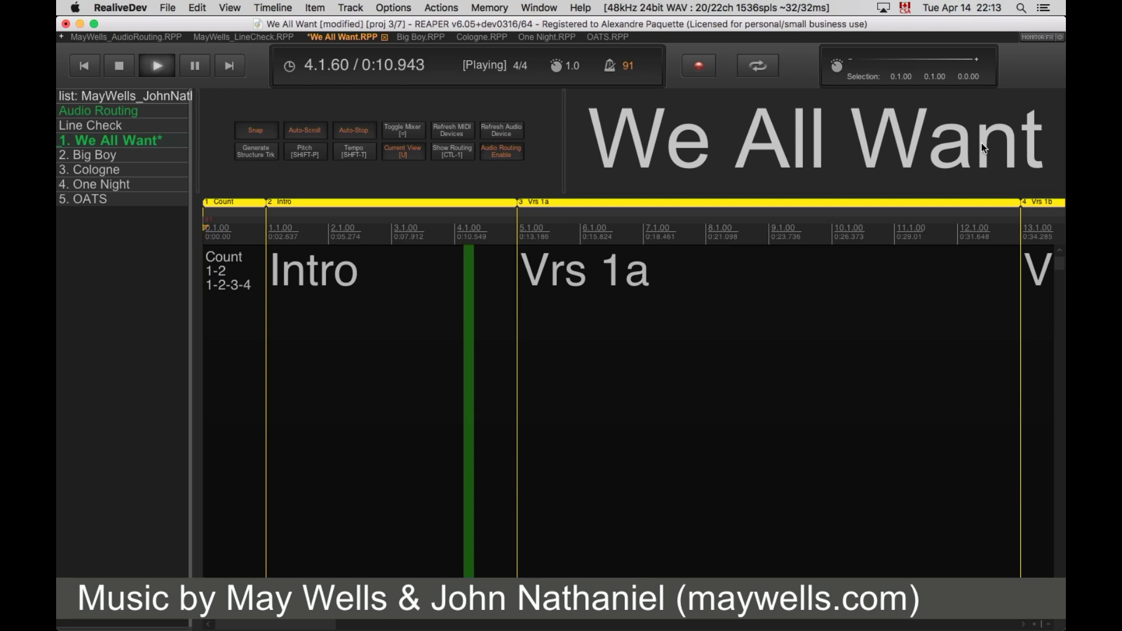
# Jump playback to the Chrs 3a region and loop that region.
pyautogui.press('Right')
pyautogui.press('Right')
pyautogui.press('Right')
pyautogui.press('Right')
pyautogui.press('Right')
pyautogui.press('Right')
pyautogui.press('Right')
pyautogui.press('Right')
pyautogui.press('Right')
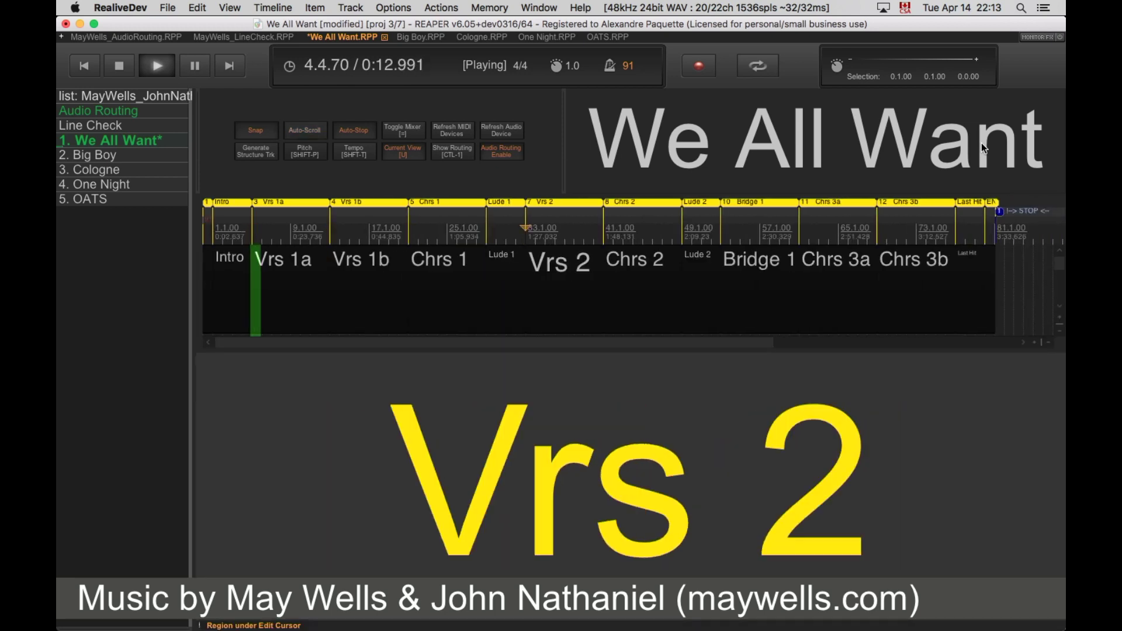
pyautogui.press('Left')
pyautogui.press('Left')
pyautogui.press('Left')
pyautogui.press('Left')
pyautogui.press('Right')
pyautogui.press('Right')
pyautogui.press('Right')
pyautogui.press('Right')
pyautogui.press('Right')
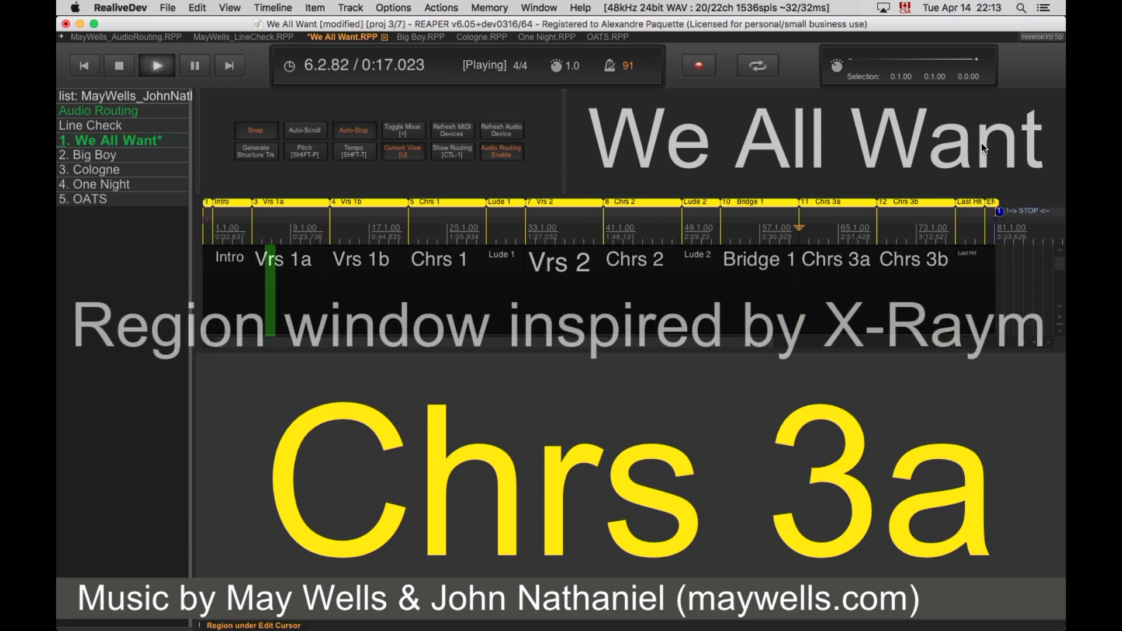
pyautogui.press('Return')
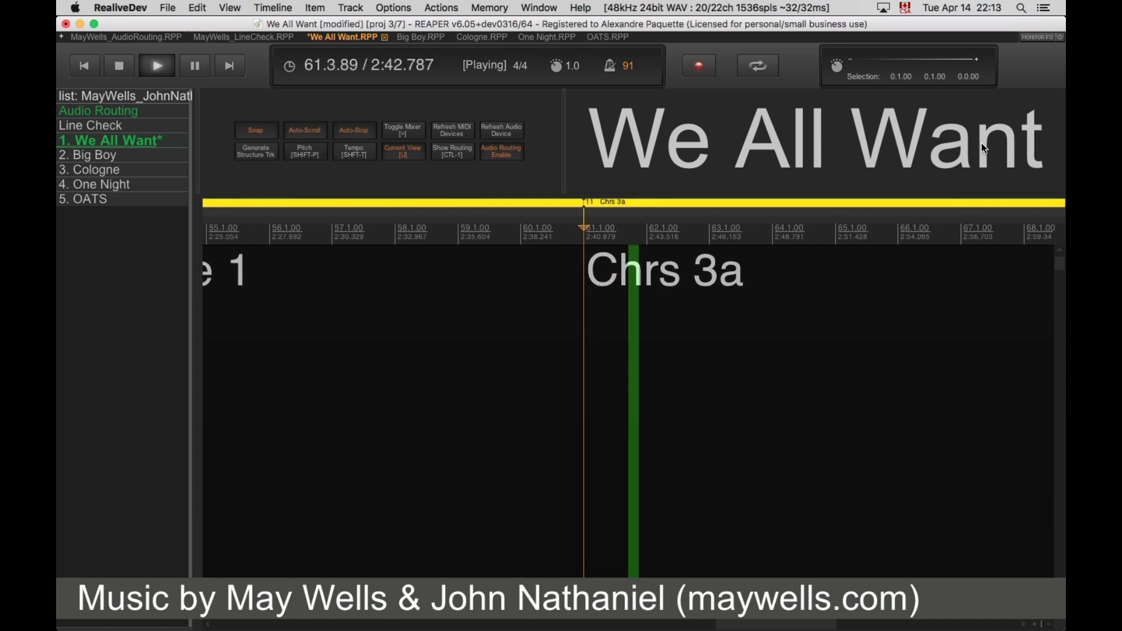
pyautogui.press('r')
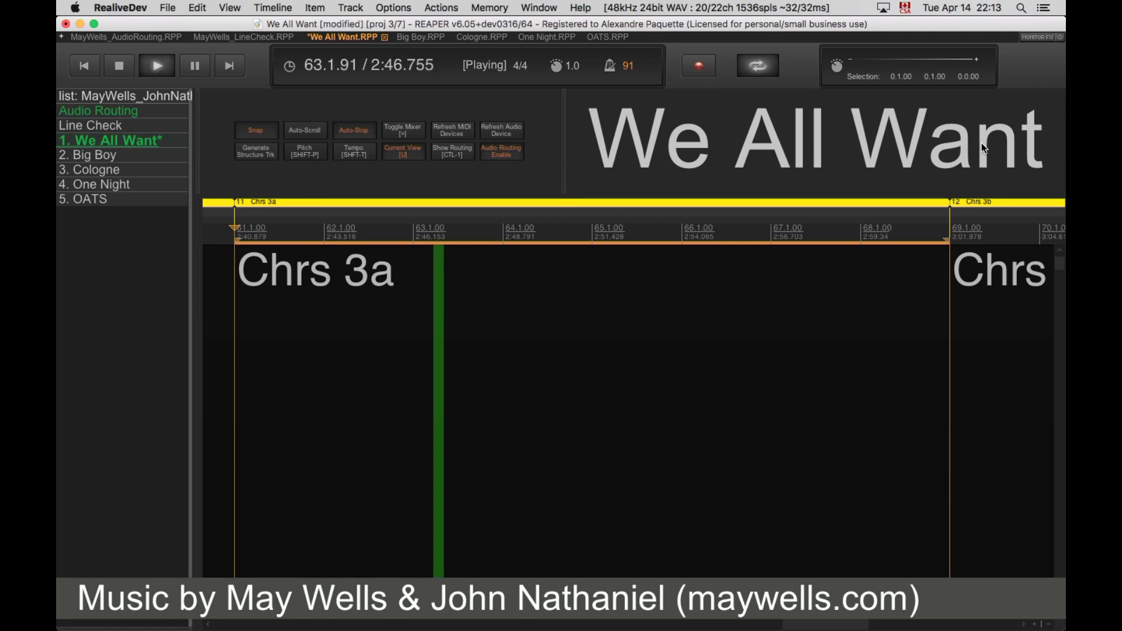
# Choose bar 73 in Chrs 3b as the target, jump playback there, and stop the song.
pyautogui.press('pagedown')
pyautogui.press('pagedown')
pyautogui.press('pagedown')
pyautogui.press('pagedown')
pyautogui.press('pagedown')
pyautogui.press('pagedown')
pyautogui.press('pagedown')
pyautogui.press('pagedown')
pyautogui.press('pagedown')
pyautogui.press('pagedown')
pyautogui.press('pagedown')
pyautogui.press('pagedown')
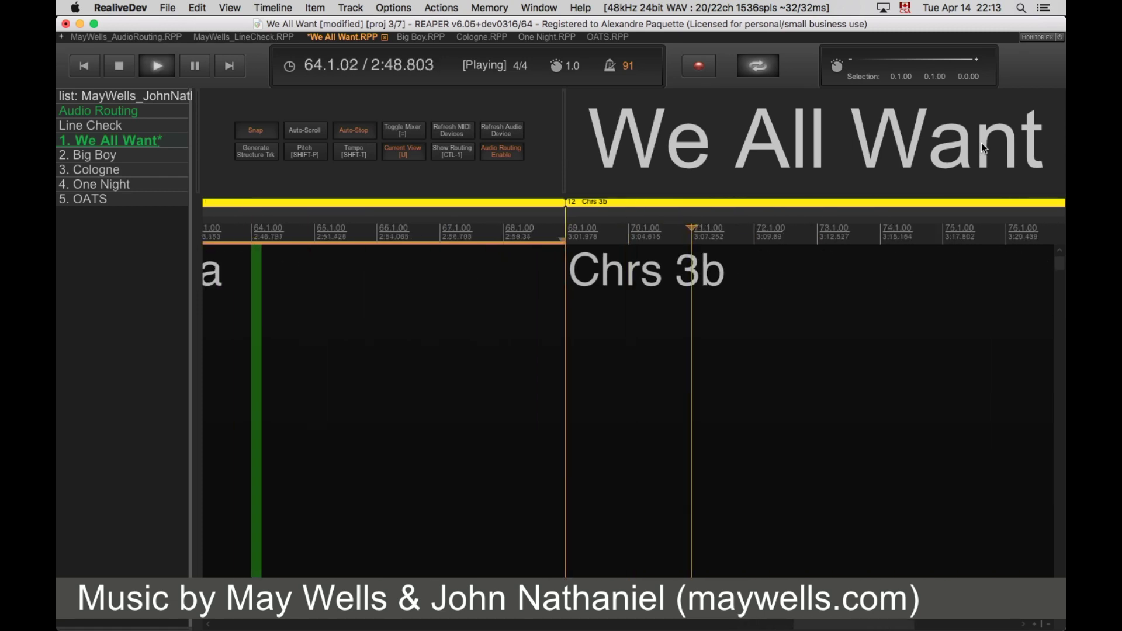
pyautogui.press('pageup')
pyautogui.press('pageup')
pyautogui.press('pageup')
pyautogui.press('pageup')
pyautogui.press('pagedown')
pyautogui.press('pagedown')
pyautogui.press('pagedown')
pyautogui.press('pagedown')
pyautogui.press('Return')
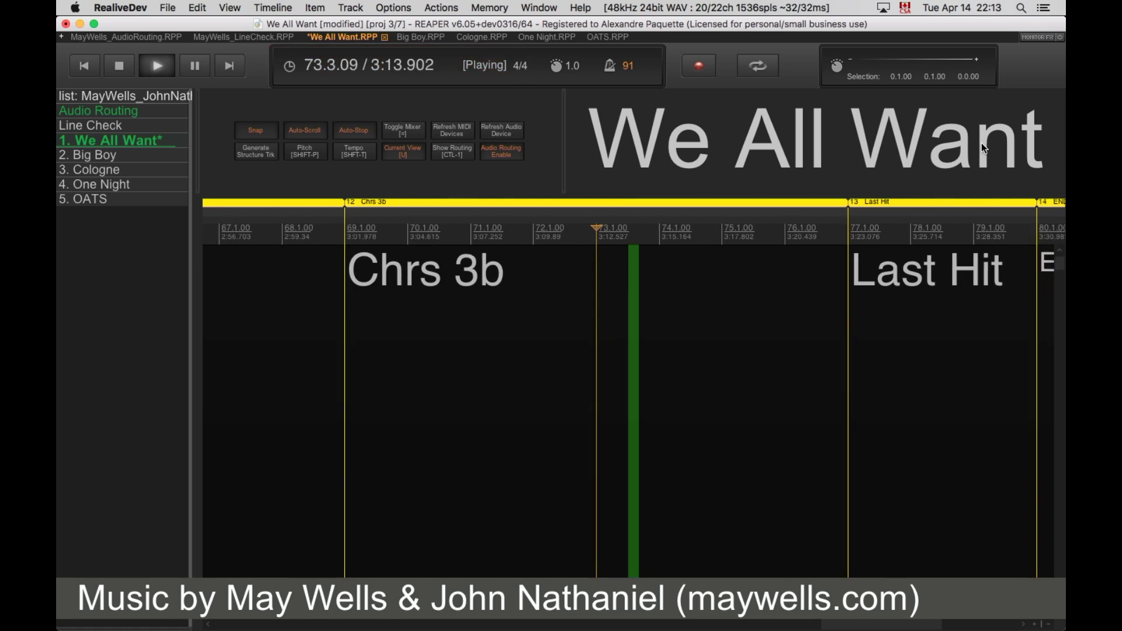
pyautogui.press('space')
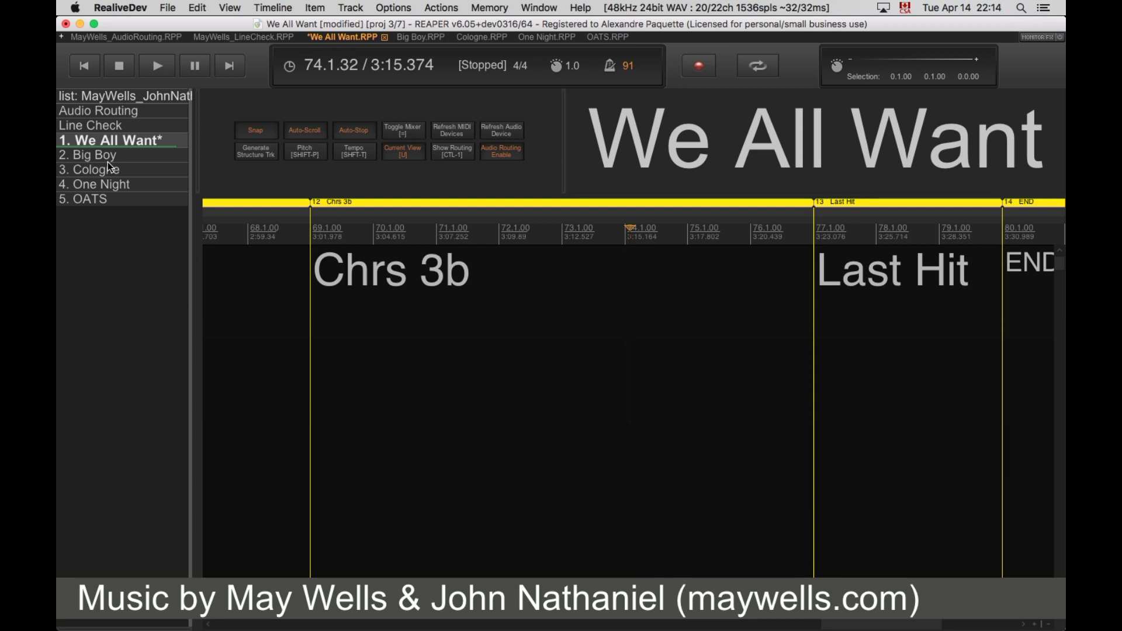
# Open the Audio Routing project, and move We All Want to the end of the playlist and back to first place.
pyautogui.click(116, 111)
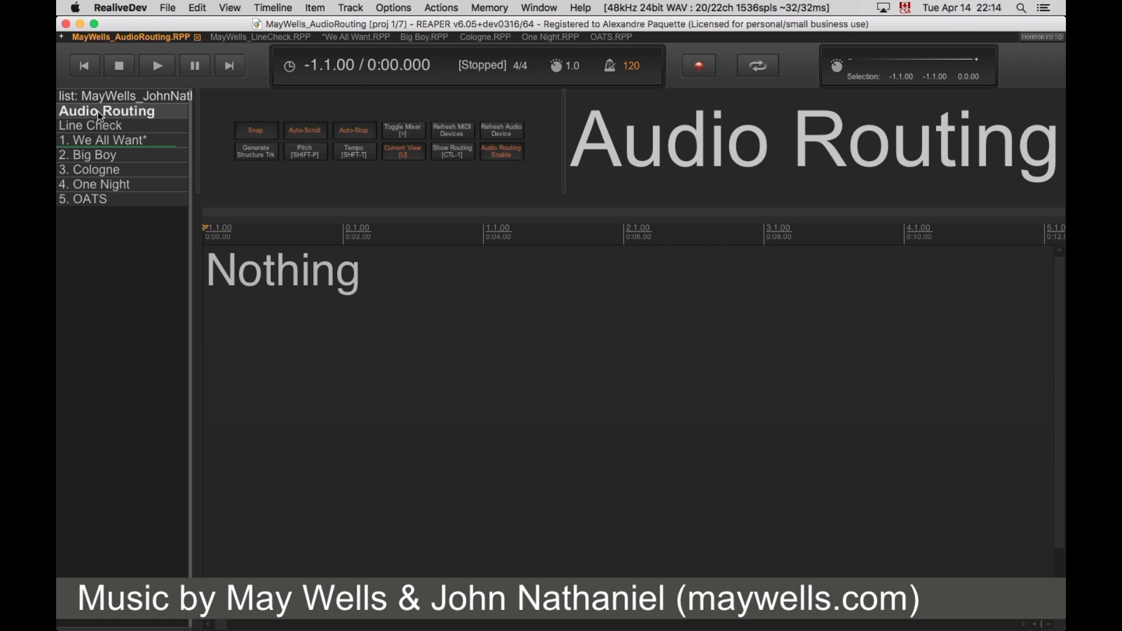
pyautogui.click(99, 137)
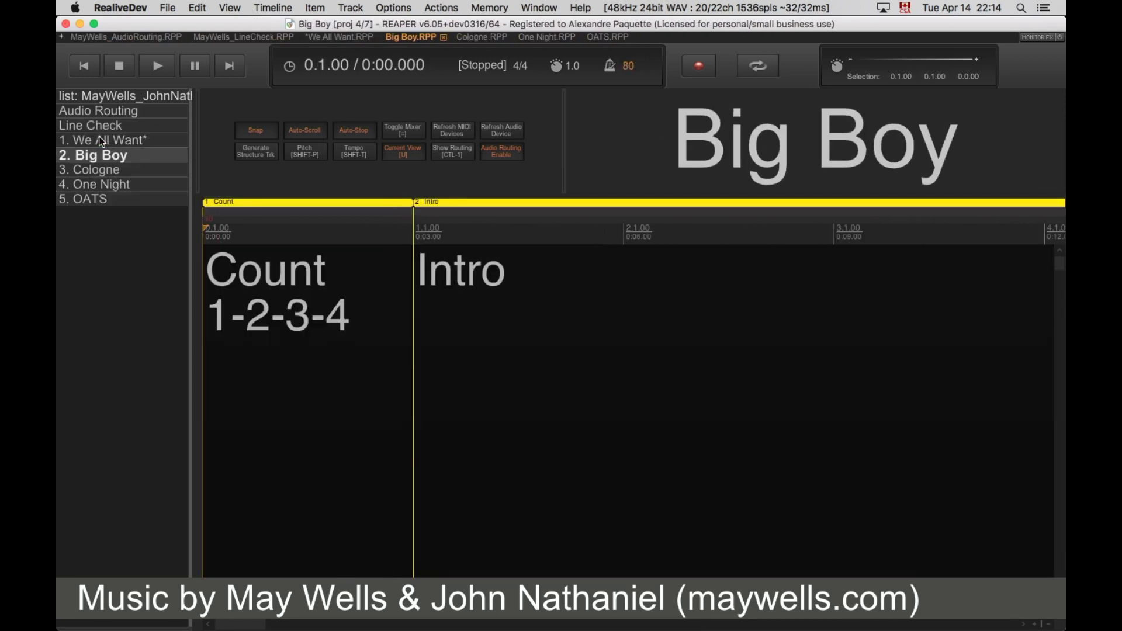
pyautogui.moveTo(99, 140); pyautogui.dragTo(111, 205)
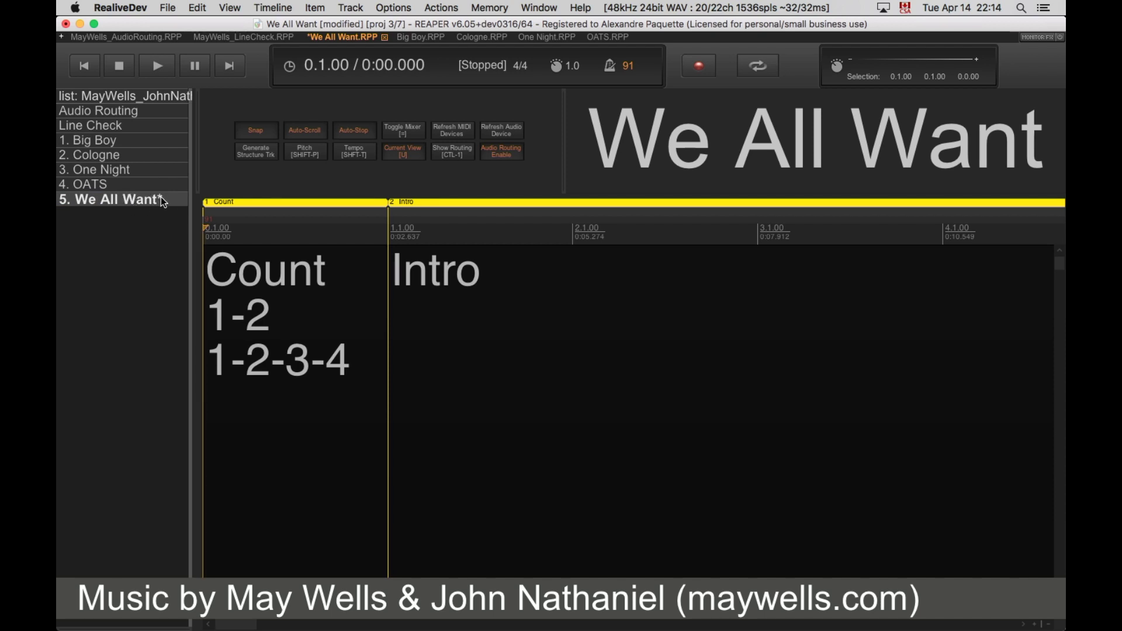
pyautogui.moveTo(134, 147); pyautogui.dragTo(135, 142)
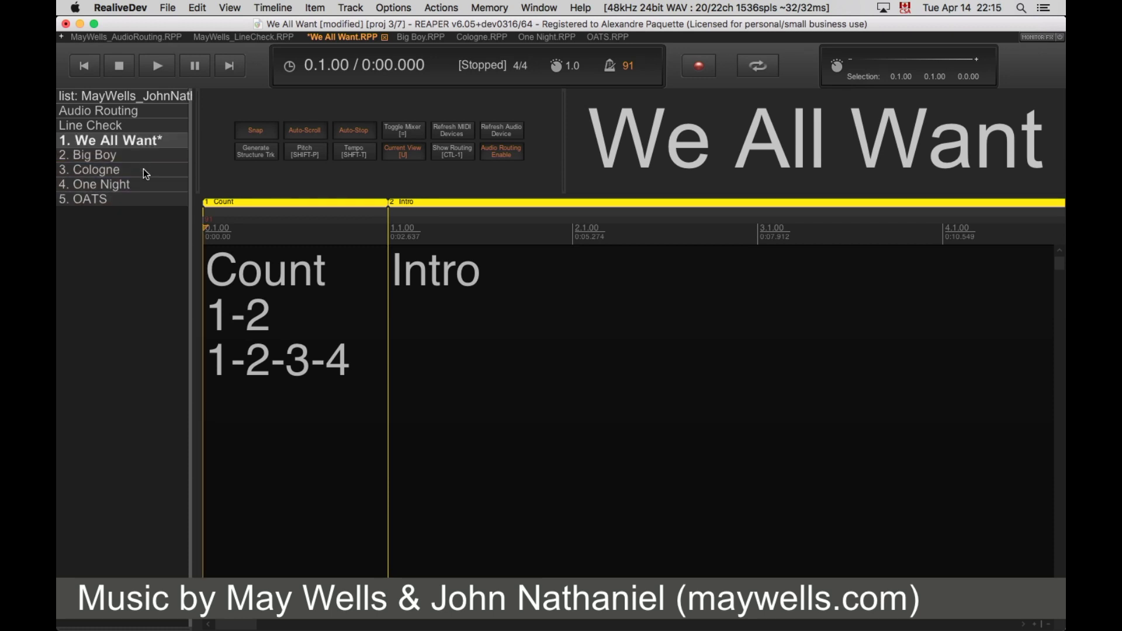
pyautogui.rightClick(142, 261)
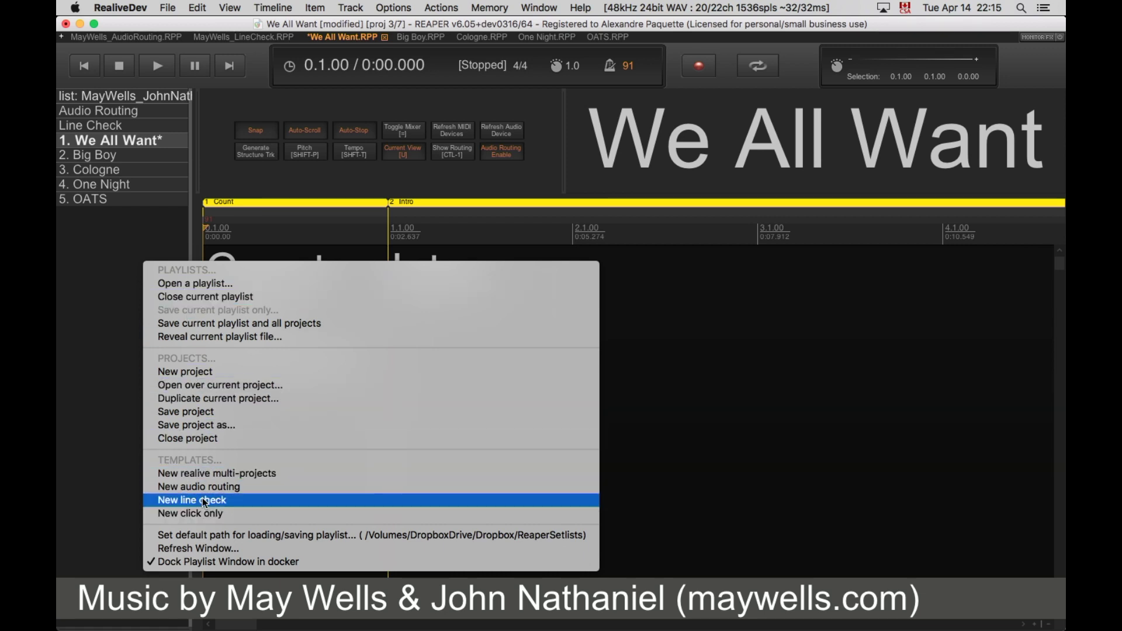
pyautogui.click(100, 410)
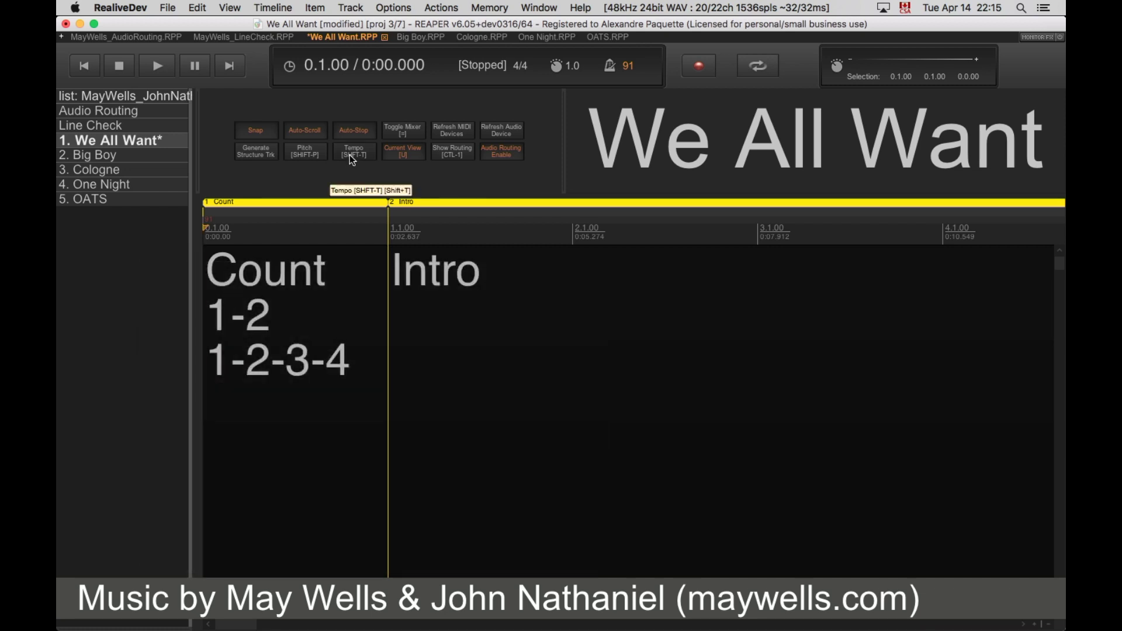
# Play We All Want from Vrs 2 and raise and lower all its tempos in 1 BPM increments, ending at 93 BPM.
pyautogui.press('Right')
pyautogui.press('Right')
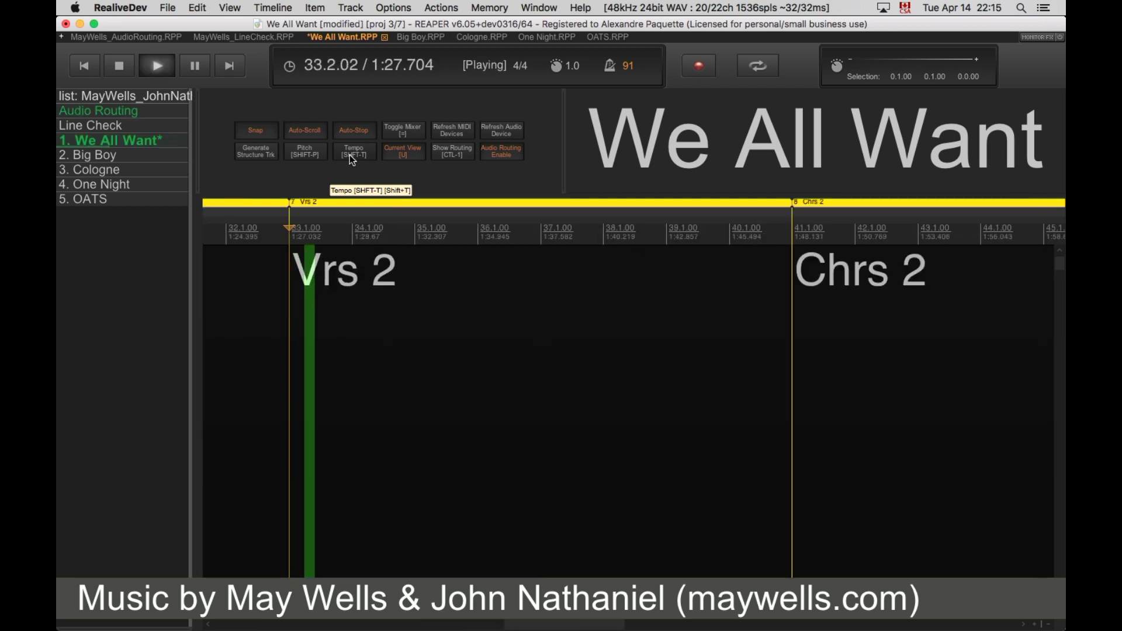
pyautogui.click(350, 155)
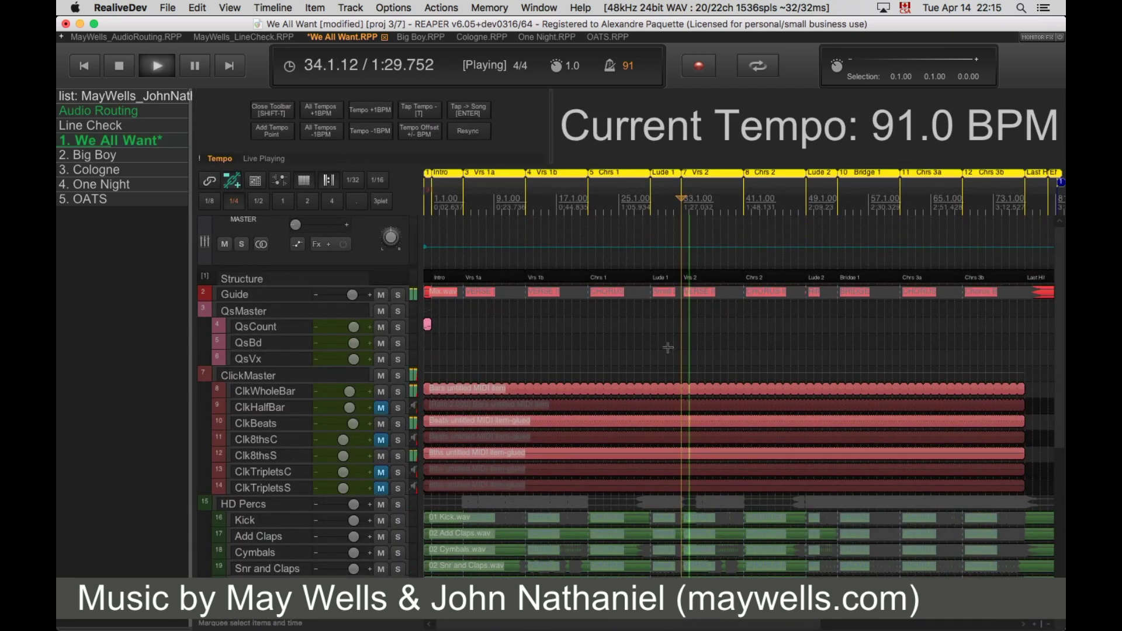
pyautogui.doubleClick(320, 111)
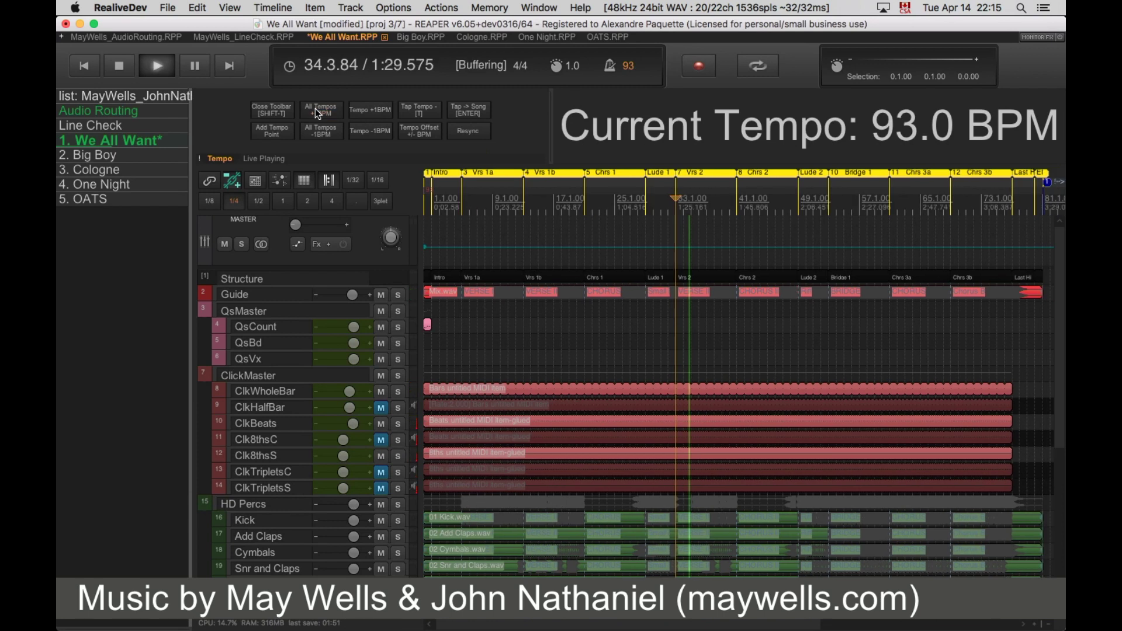
pyautogui.doubleClick(319, 112)
pyautogui.doubleClick(317, 112)
pyautogui.click(317, 132)
pyautogui.doubleClick(317, 132)
pyautogui.click(317, 132)
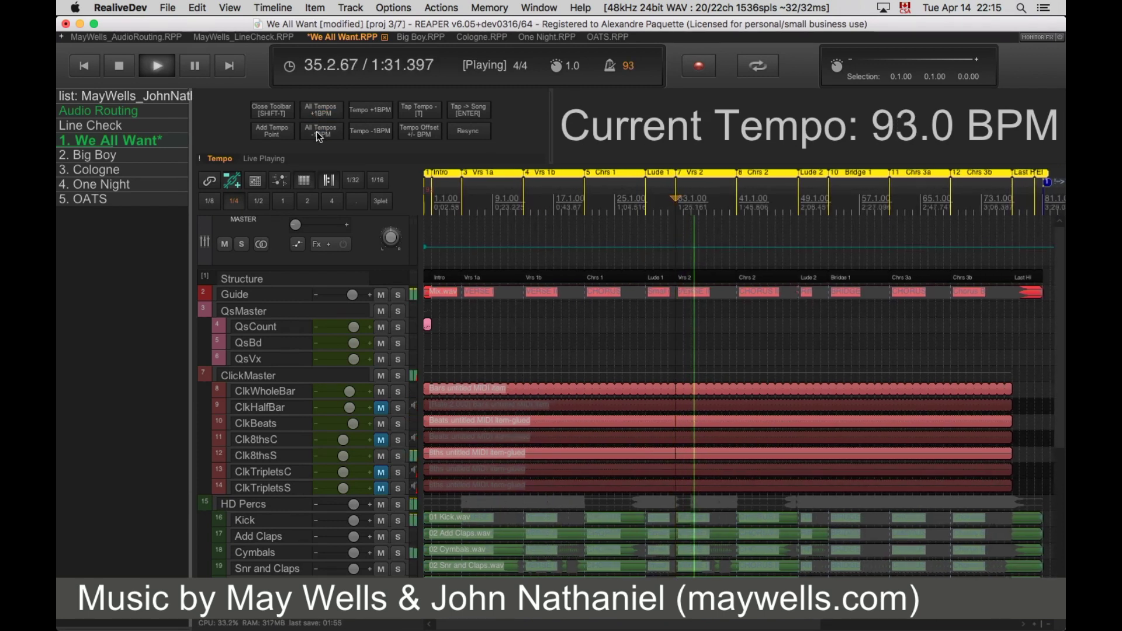
# Set the song's tempo to 120 BPM through the tempo offset.
pyautogui.click(411, 136)
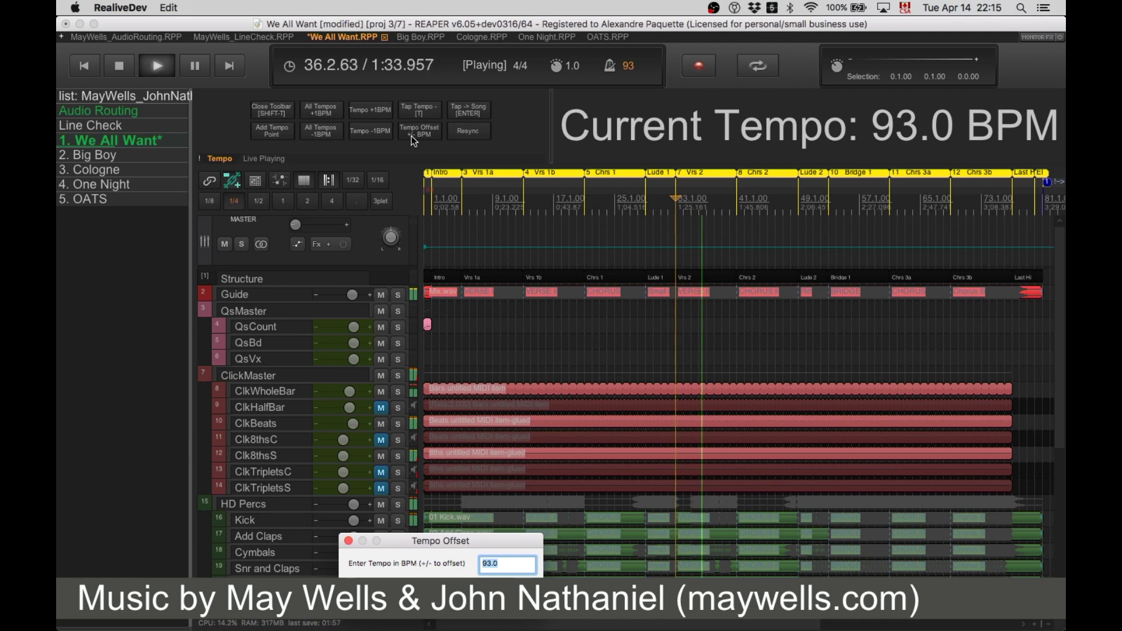
pyautogui.write('120')
pyautogui.press('Return')
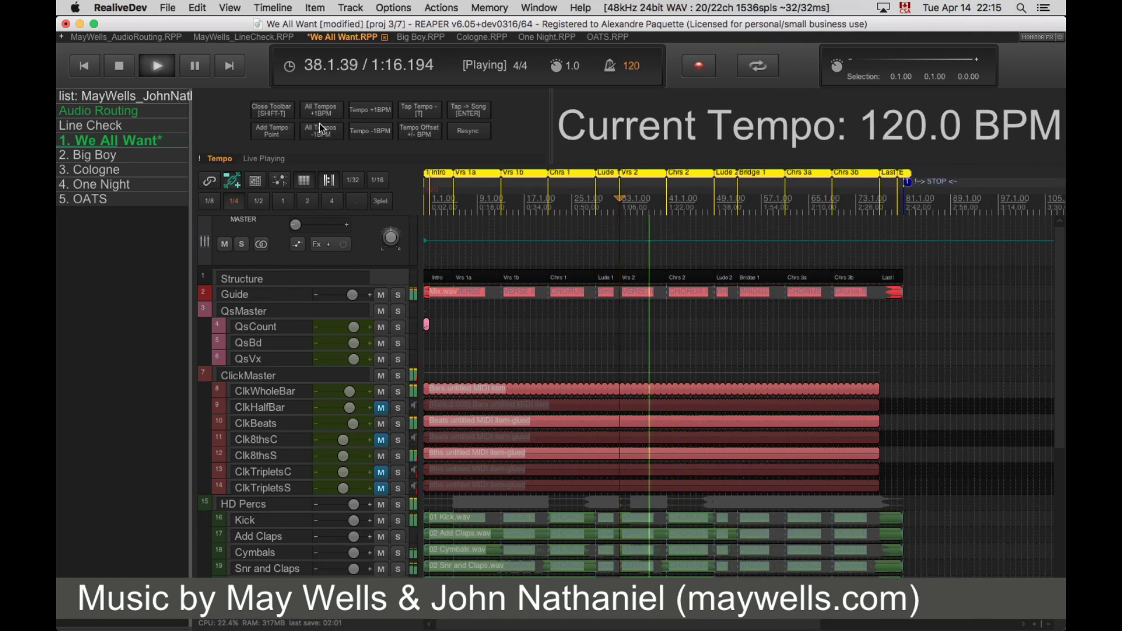
# Set the song's tempo to 93 BPM through the tempo offset and close the tempo controls.
pyautogui.click(425, 131)
pyautogui.write('93')
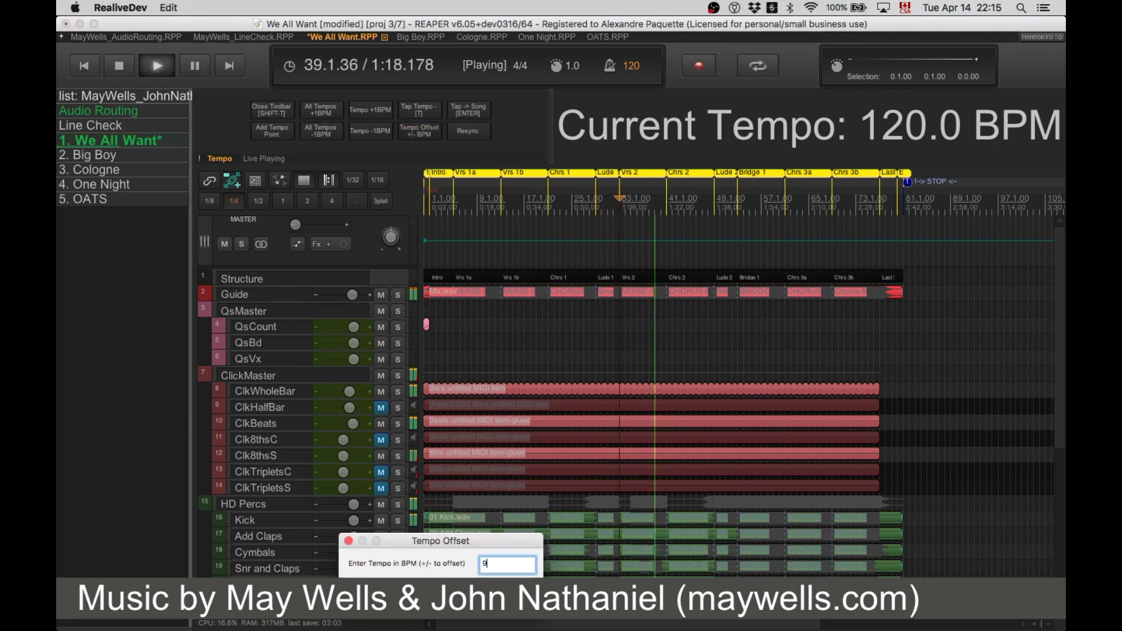
pyautogui.press('Return')
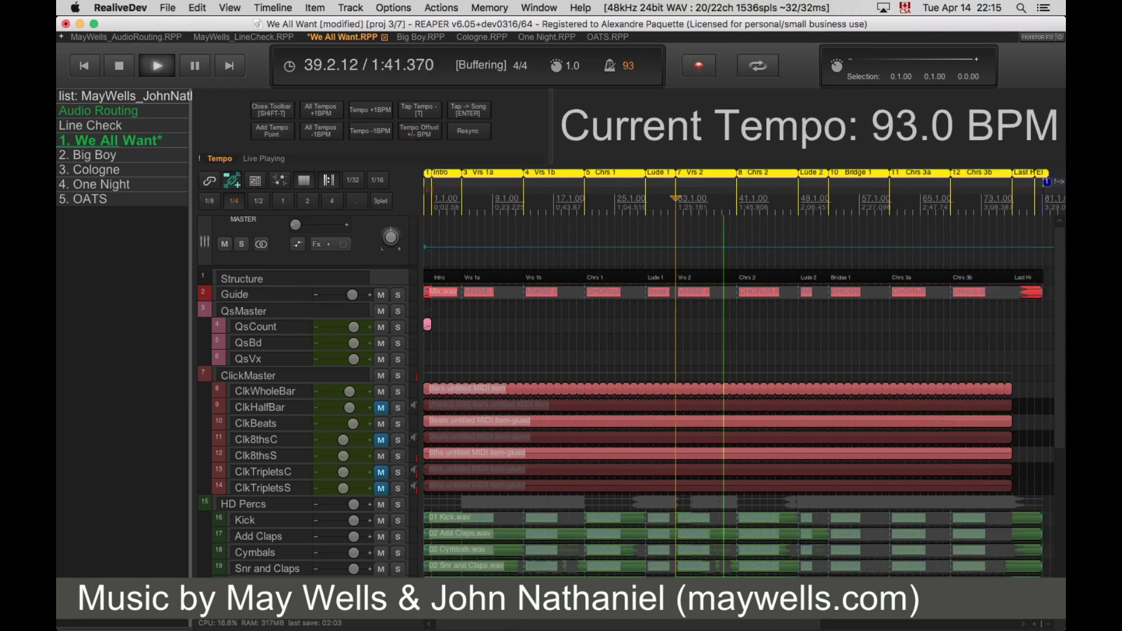
pyautogui.click(266, 111)
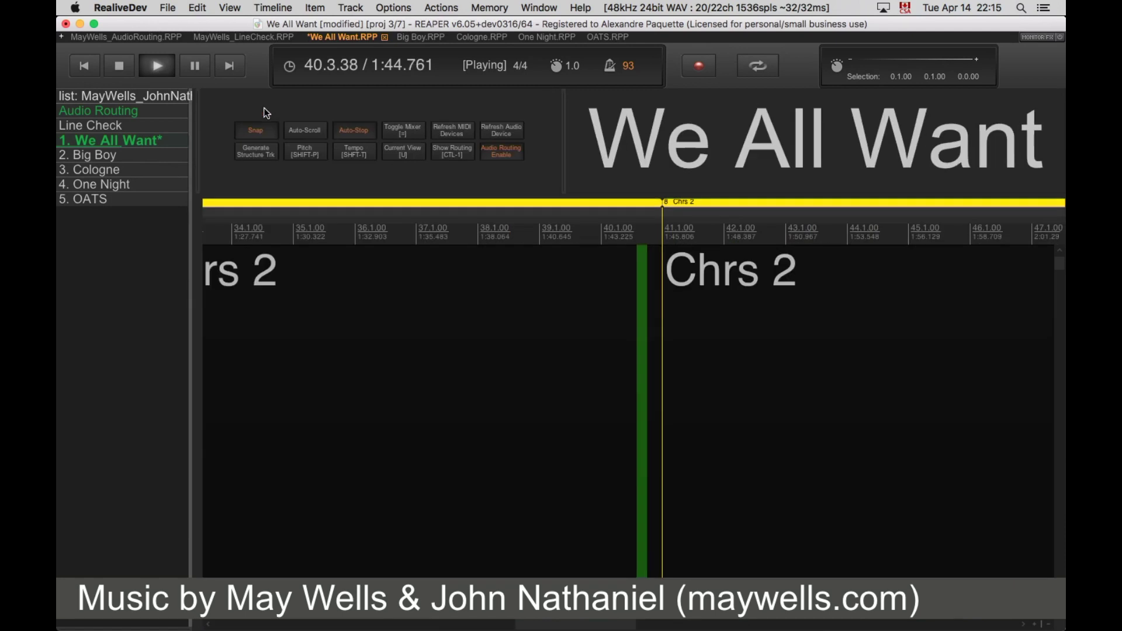
# Shift the song's pitch up to +4 semitones and down to -3, and reset it to the original.
pyautogui.click(305, 151)
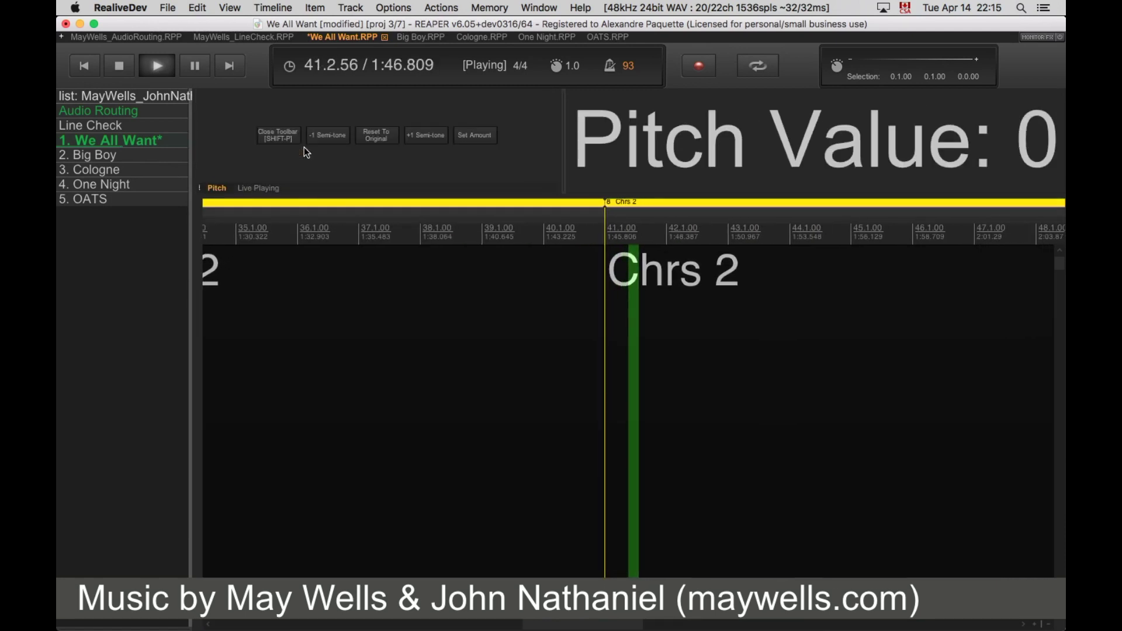
pyautogui.click(425, 137)
pyautogui.click(426, 135)
pyautogui.click(426, 135)
pyautogui.click(426, 136)
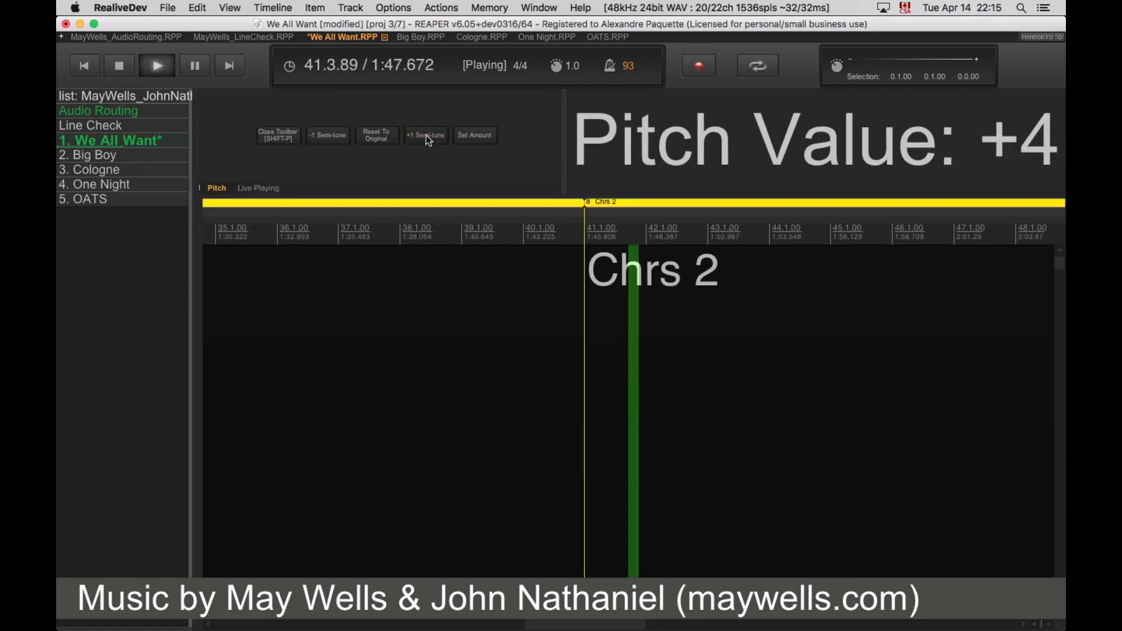
pyautogui.click(329, 140)
pyautogui.click(329, 140)
pyautogui.click(328, 140)
pyautogui.click(328, 140)
pyautogui.click(328, 141)
pyautogui.click(327, 141)
pyautogui.click(328, 141)
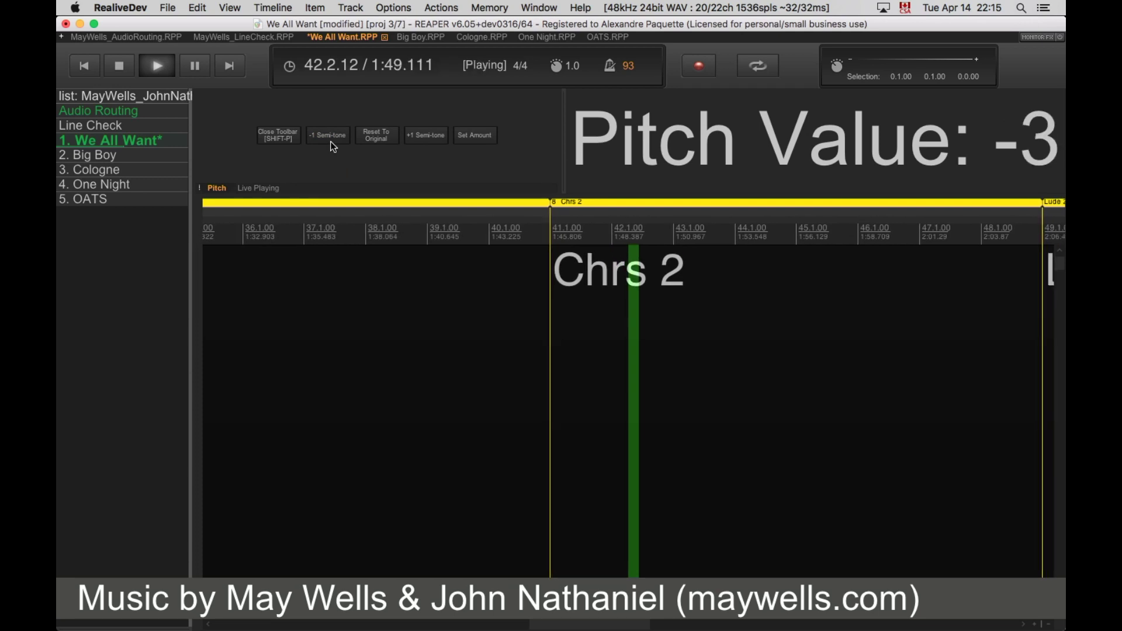
pyautogui.click(380, 136)
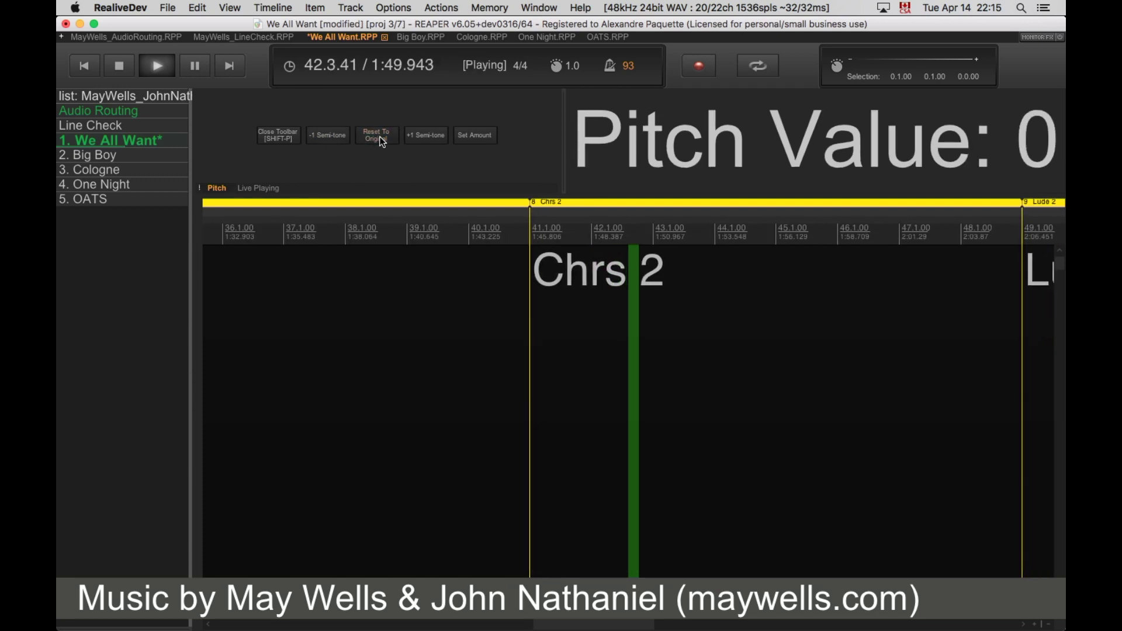
# Set the song's pitch amount to 7, reset it to the original, and close the pitch controls.
pyautogui.click(484, 136)
pyautogui.write('7')
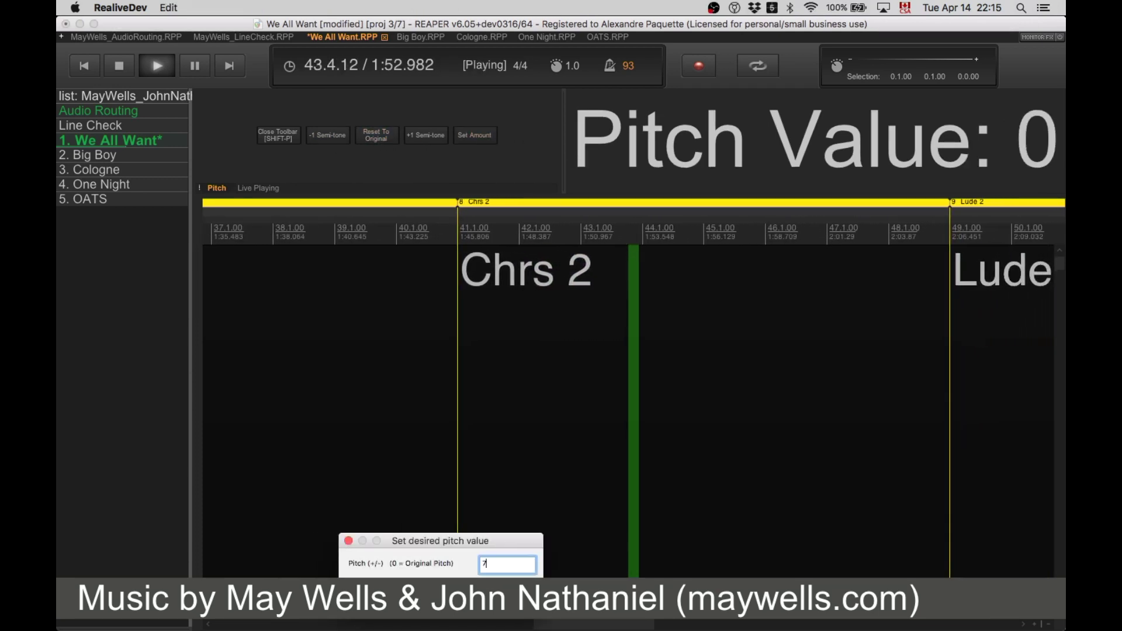
pyautogui.press('Return')
pyautogui.click(378, 134)
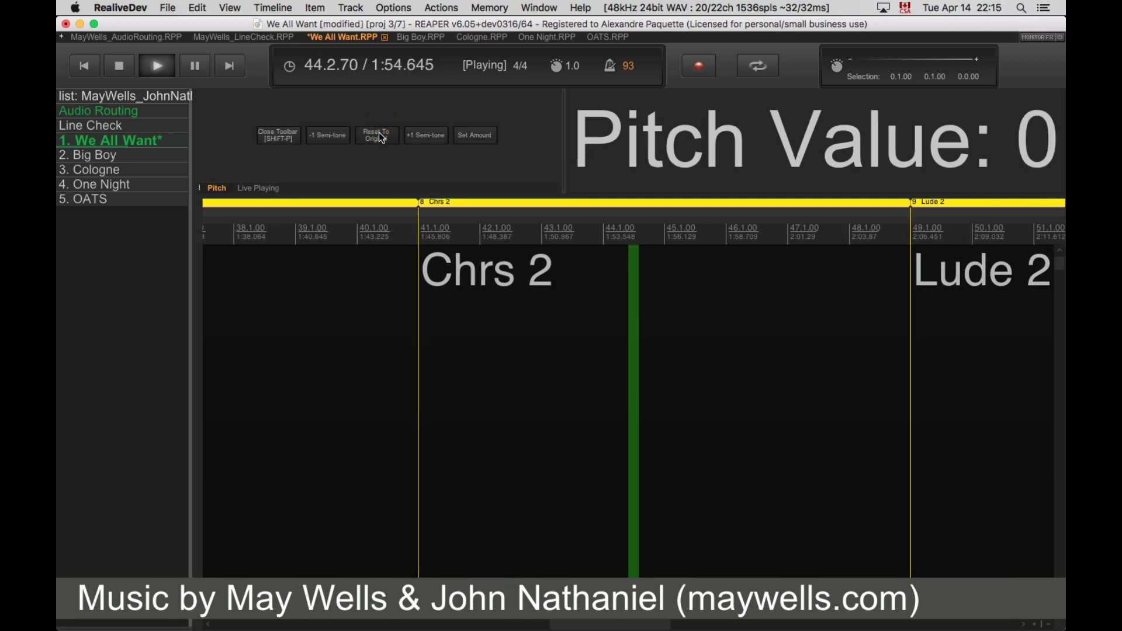
pyautogui.click(272, 135)
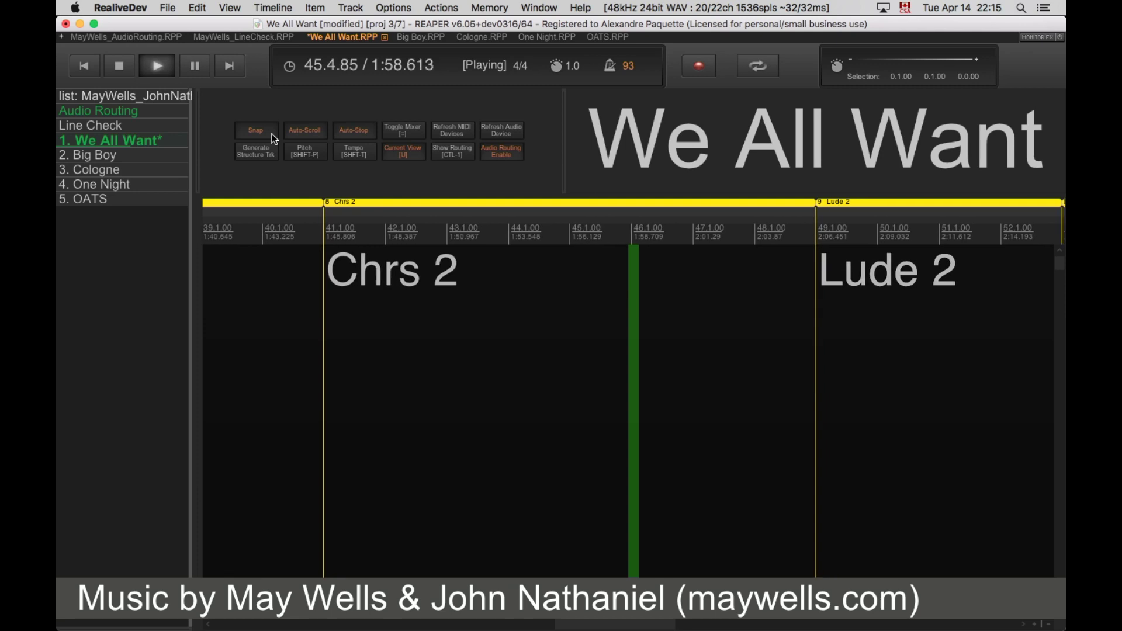
# Stop playback, set the project auto-stop at bar 63 in Chrs 3a, and play from one bar before it.
pyautogui.press('space')
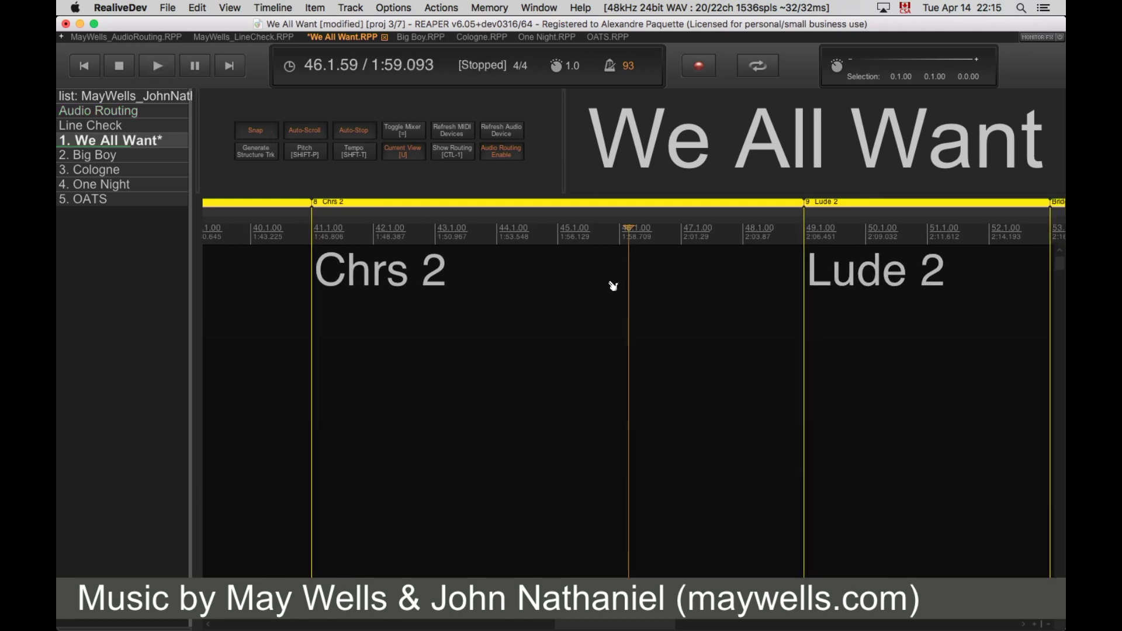
pyautogui.scroll(-6, 613, 286)
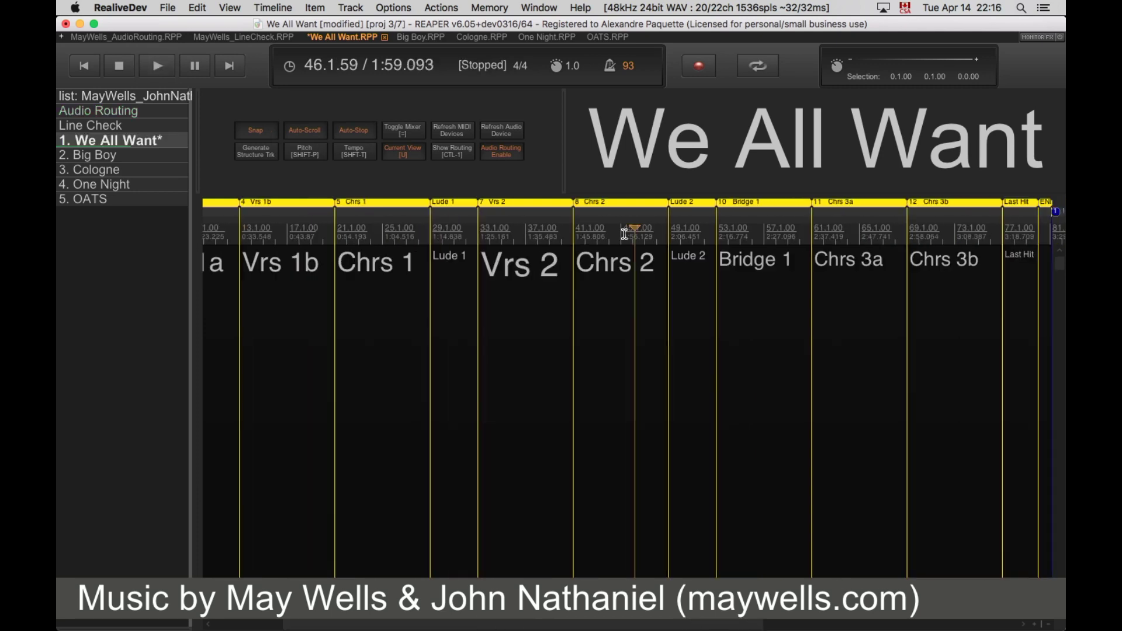
pyautogui.hscroll(3, 814, 255)
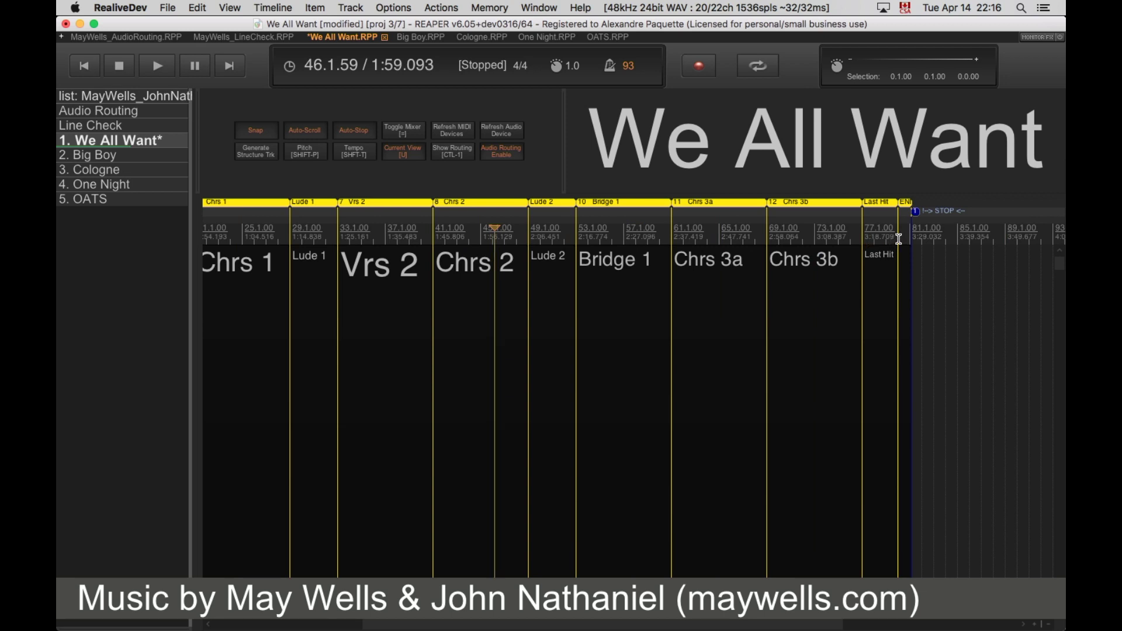
pyautogui.click(697, 234)
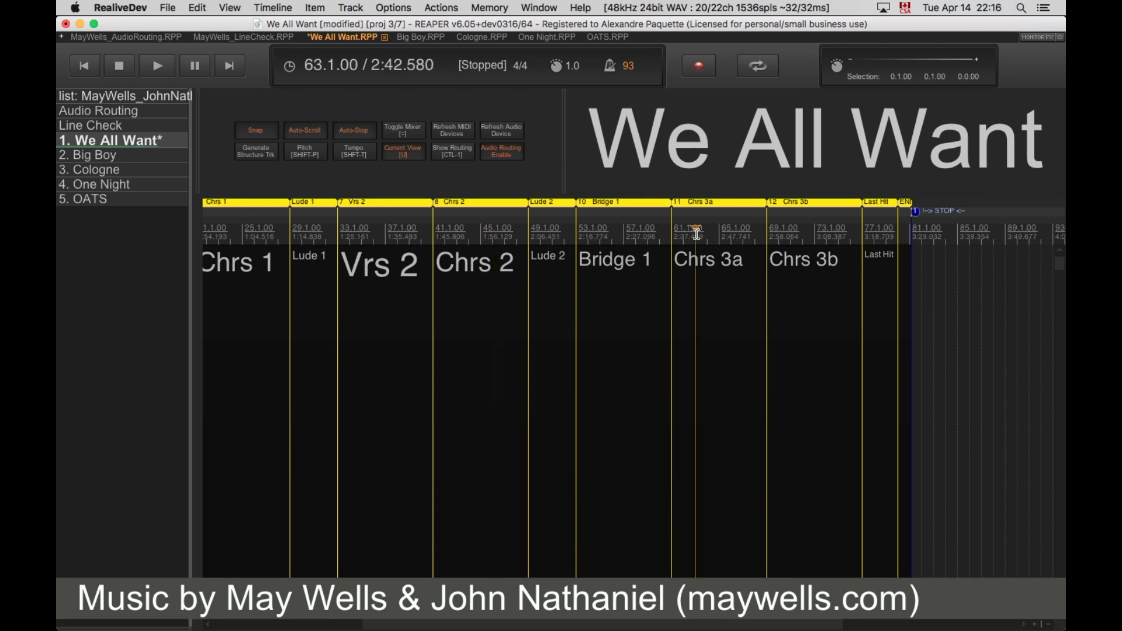
pyautogui.rightClick(696, 234)
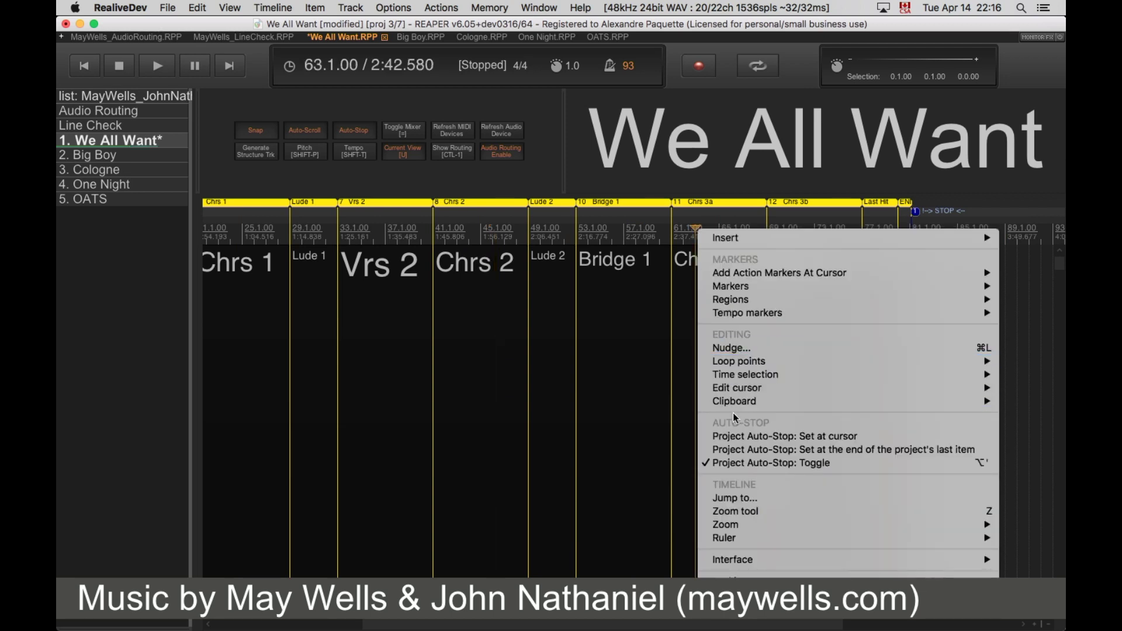
pyautogui.click(738, 436)
pyautogui.press('Left')
pyautogui.press('space')
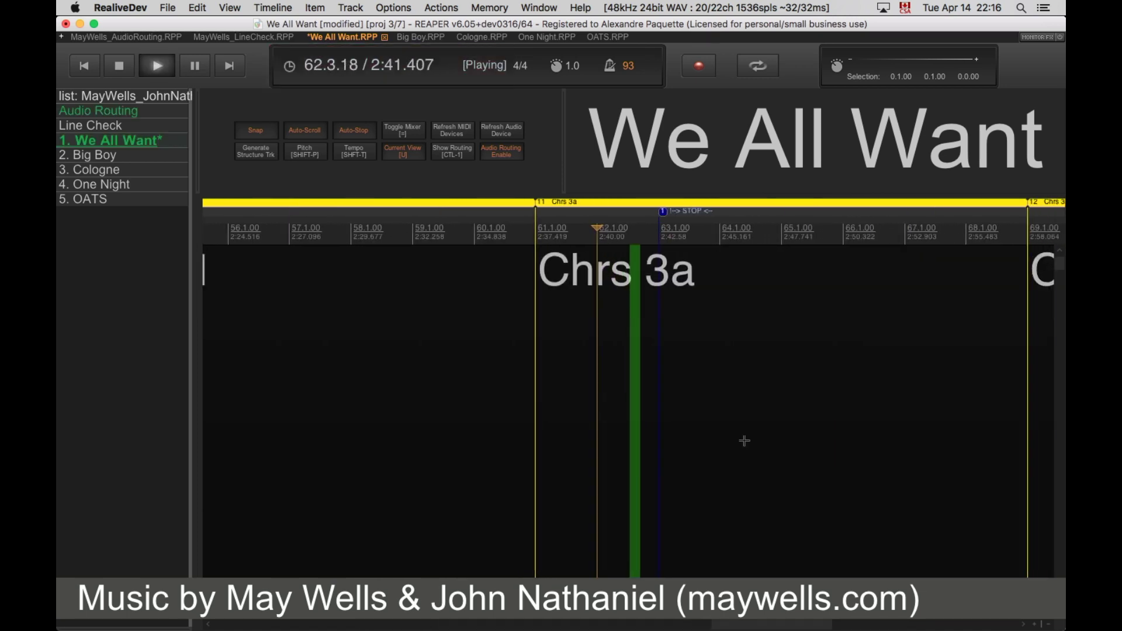